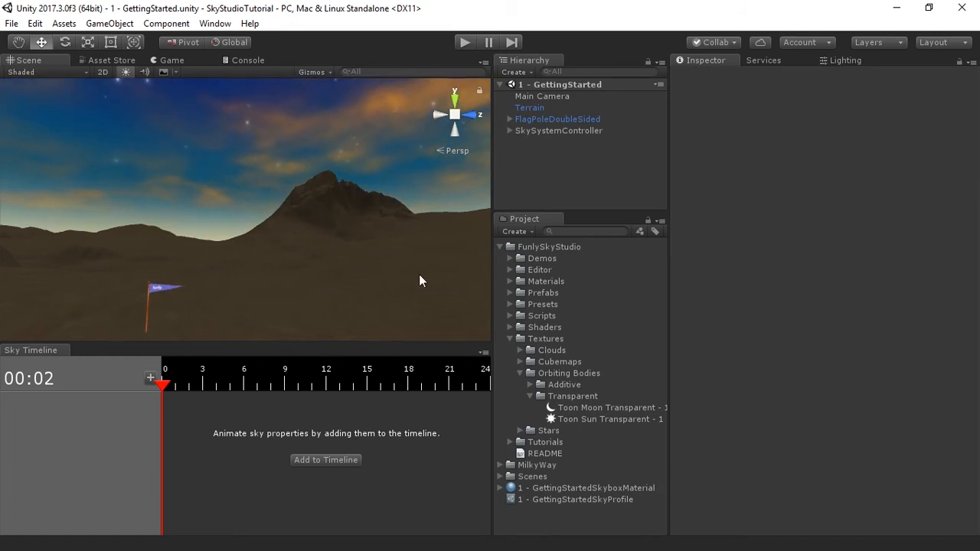
Enable the Sun feature in the 1 - GettingStartedSkyProfile sky profile and view the sun overhead in the scene.
left_click(605, 500)
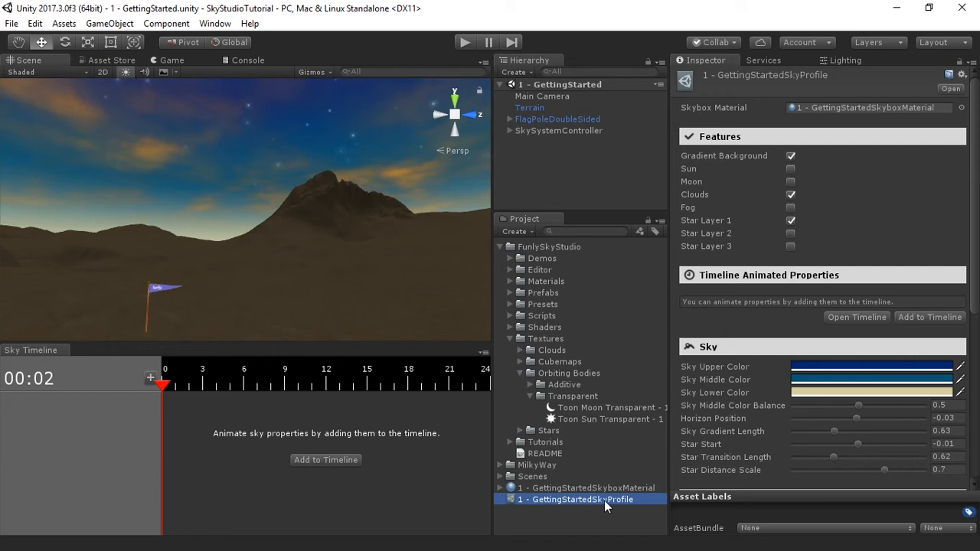
left_click(789, 169)
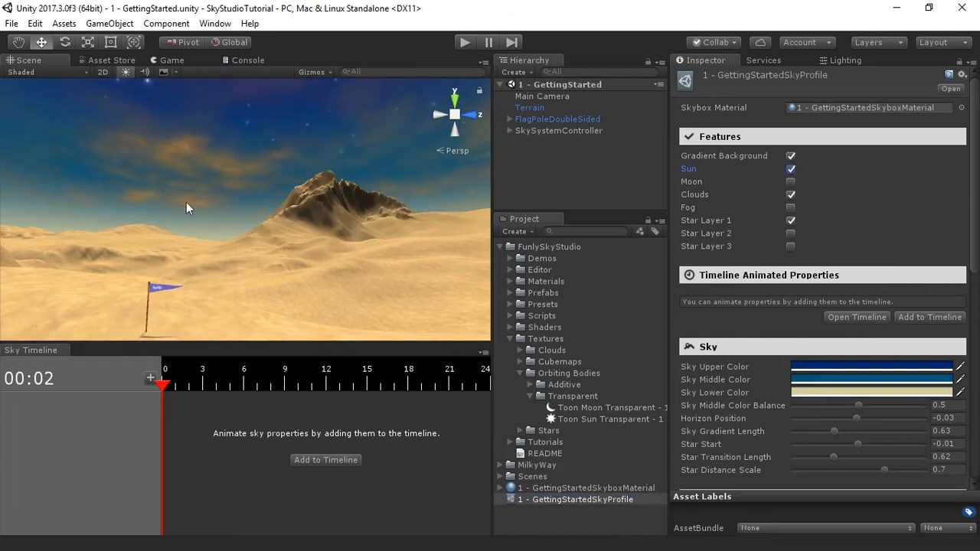
right_click_drag(360, 257, 301, 34)
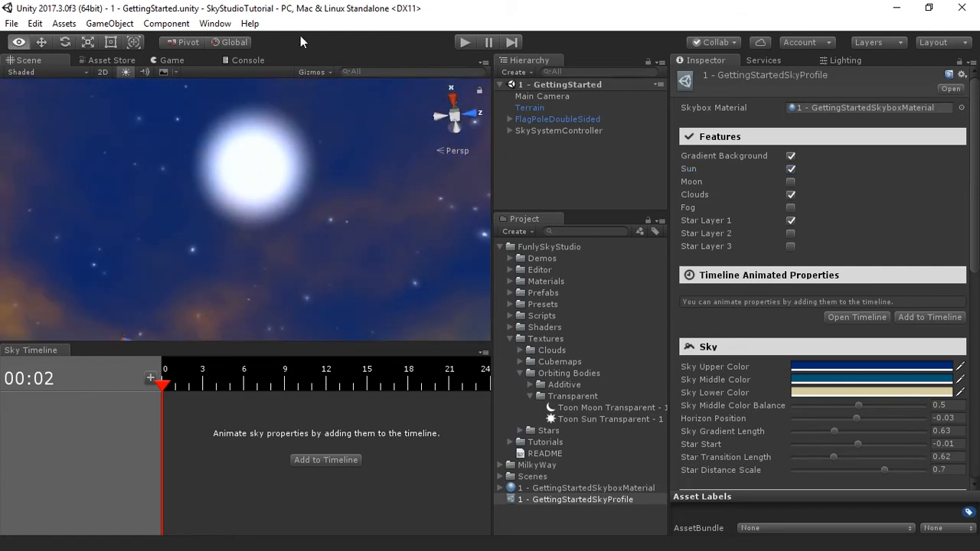
right_click_drag(299, 85, 353, 272)
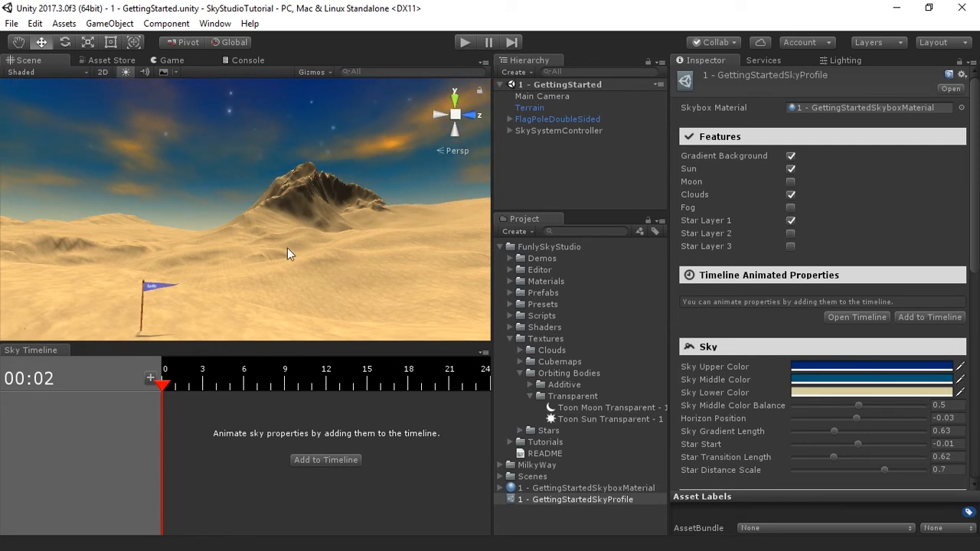
Set the Sun Light Intensity to 0.44 and the Sun Light Color to a dark orange, hex A57520FF.
scroll(711, 340, "down", 3)
scroll(710, 341, "down", 10)
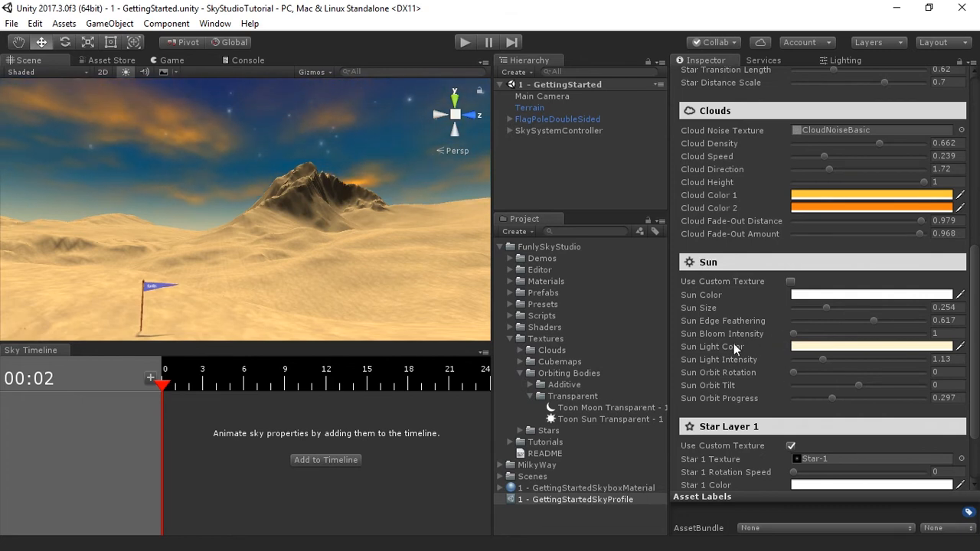
left_click_drag(821, 361, 805, 368)
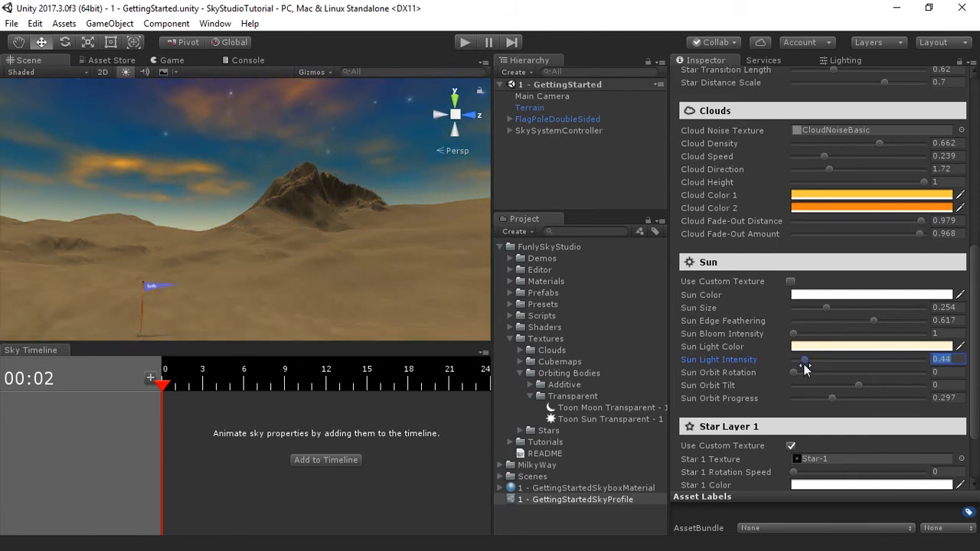
left_click(812, 347)
mouse_move(521, 245)
left_mouse_down()
mouse_move(558, 254)
mouse_move(585, 277)
left_mouse_up()
left_click(626, 335)
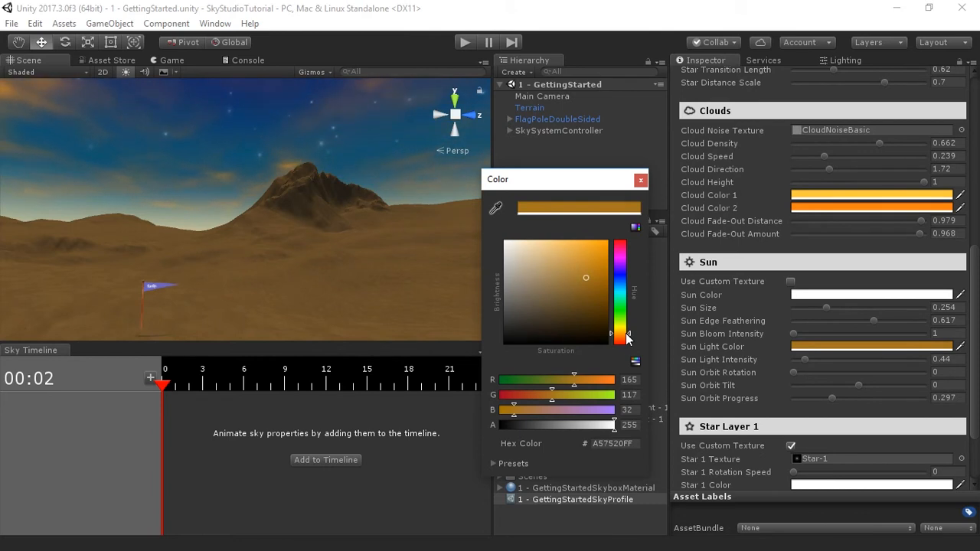
left_click(641, 181)
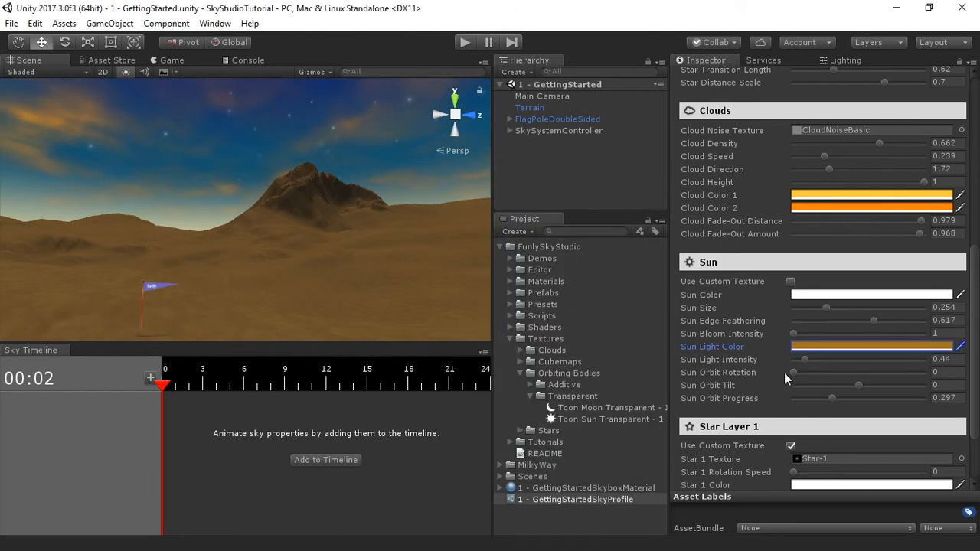
Lower the sun to the horizon with a Sun Orbit Progress of 0.484, and try a Sun Orbit Rotation of 0.934 before resetting it to 0.
left_click_drag(332, 240, 284, 201, "alt")
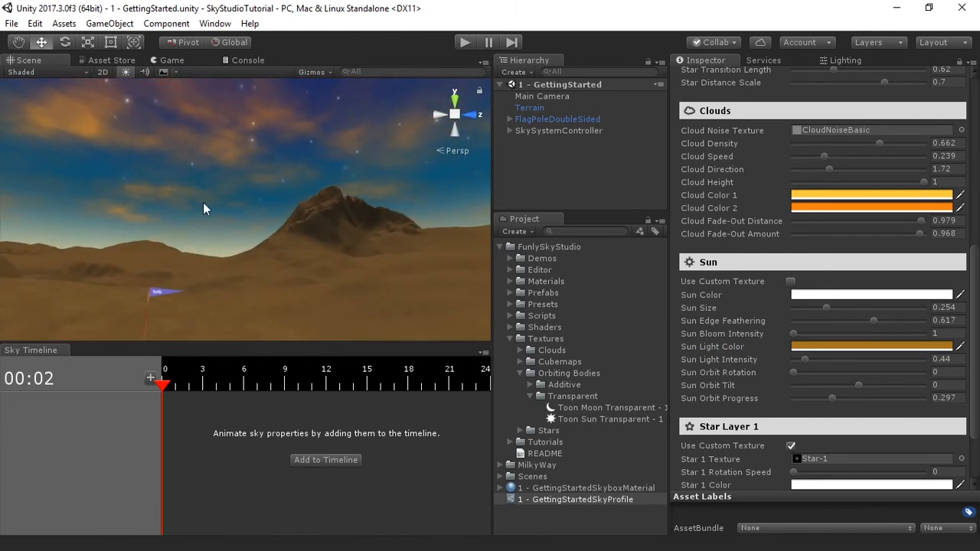
left_click_drag(296, 235, 230, 77, "alt")
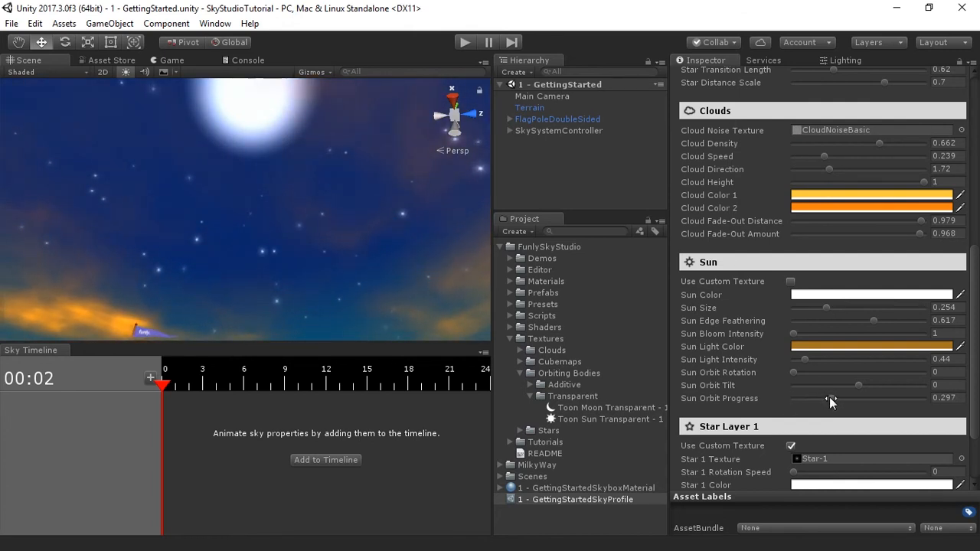
left_click_drag(368, 162, 362, 250, "alt")
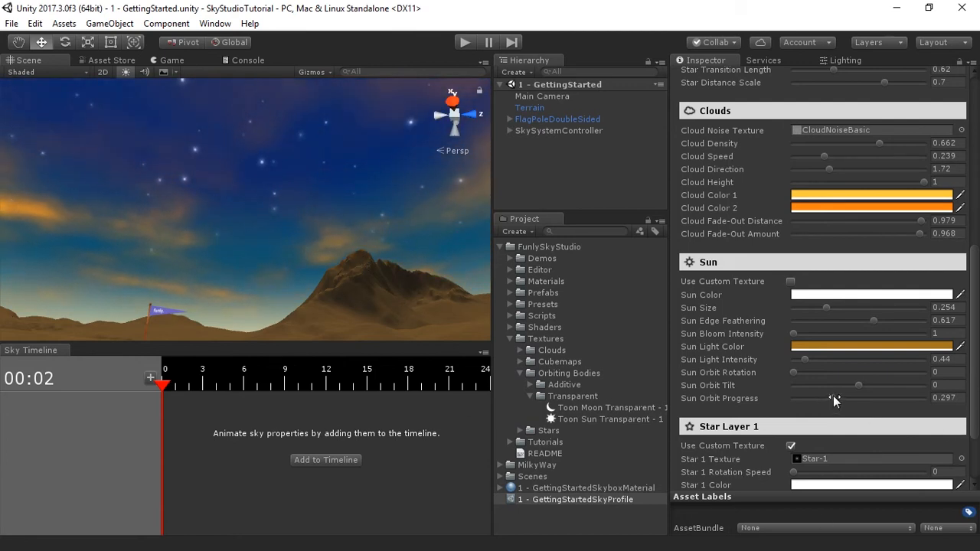
left_click_drag(832, 398, 857, 398)
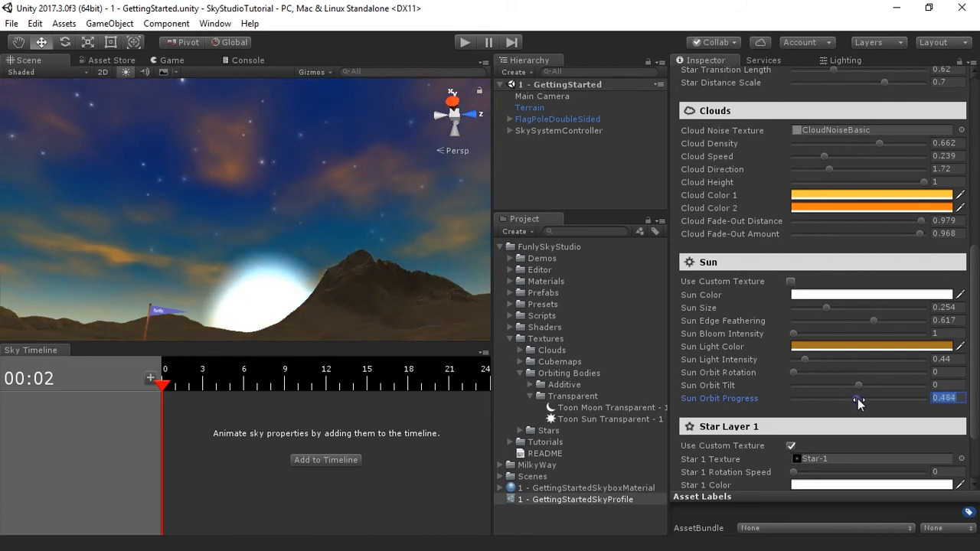
left_click_drag(325, 211, 340, 261, "alt")
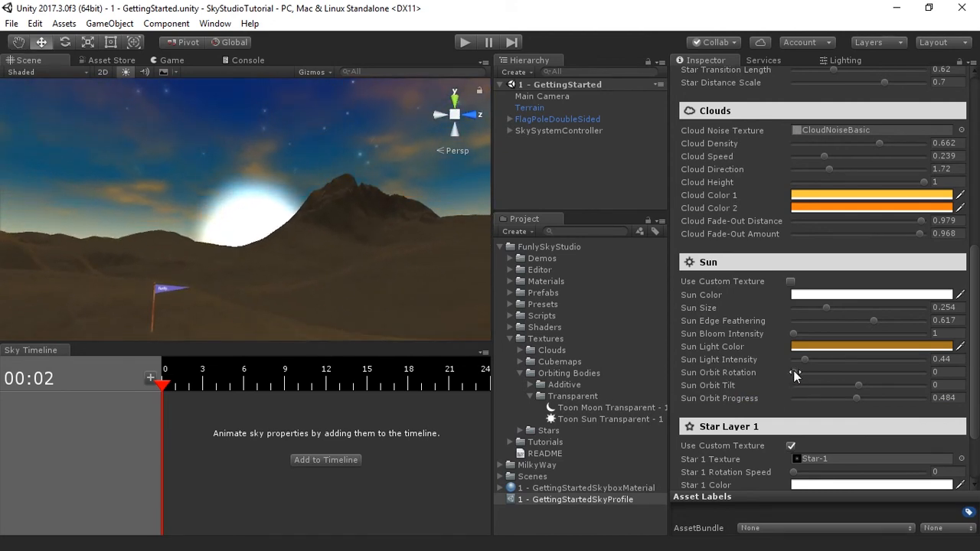
left_click_drag(793, 373, 915, 373)
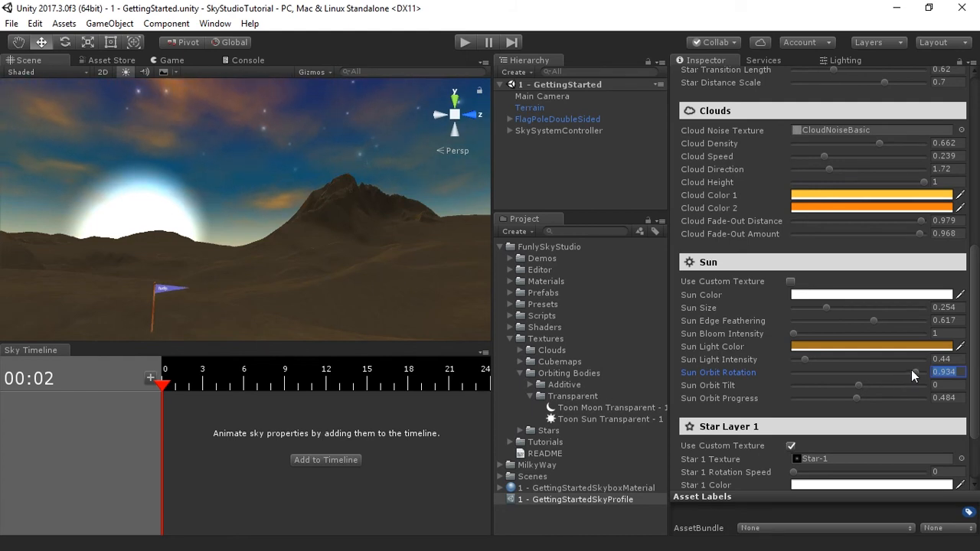
left_click_drag(917, 372, 795, 379)
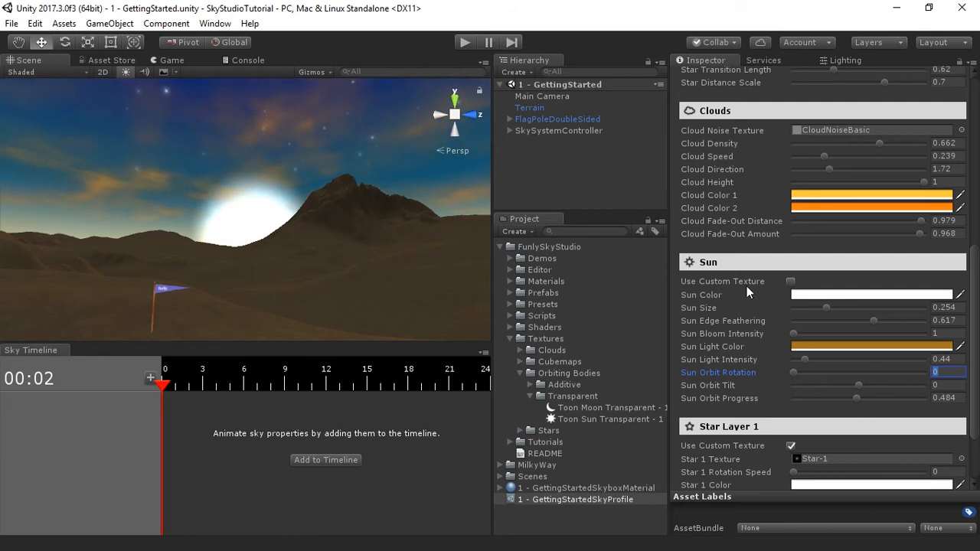
Set the Sun Color to orange, hex C57023FF.
left_click(815, 296)
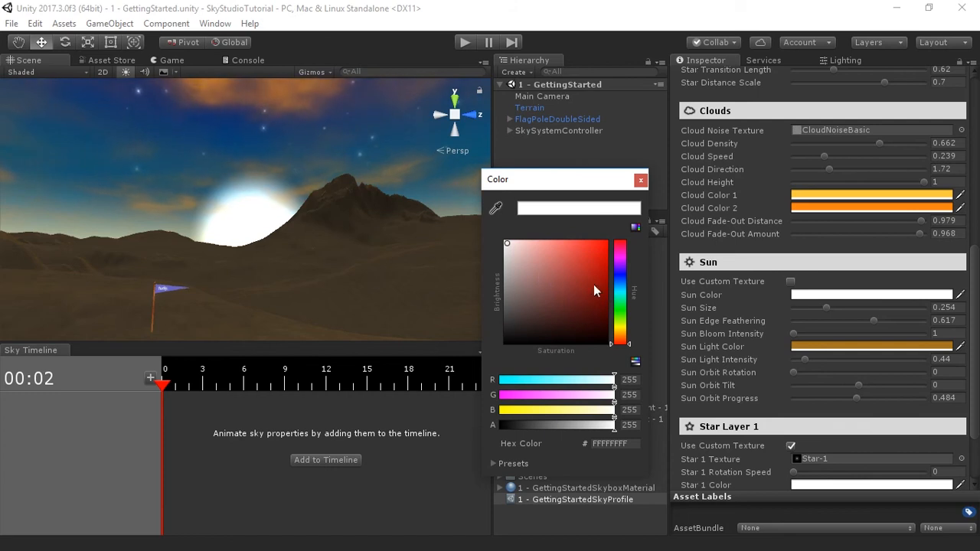
left_click_drag(620, 343, 620, 335)
left_click_drag(594, 271, 588, 265)
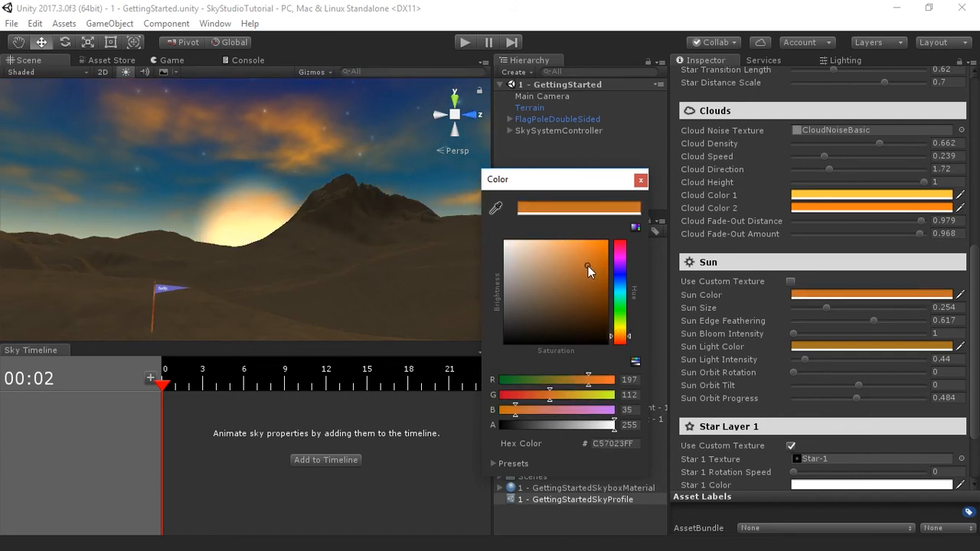
left_click(641, 181)
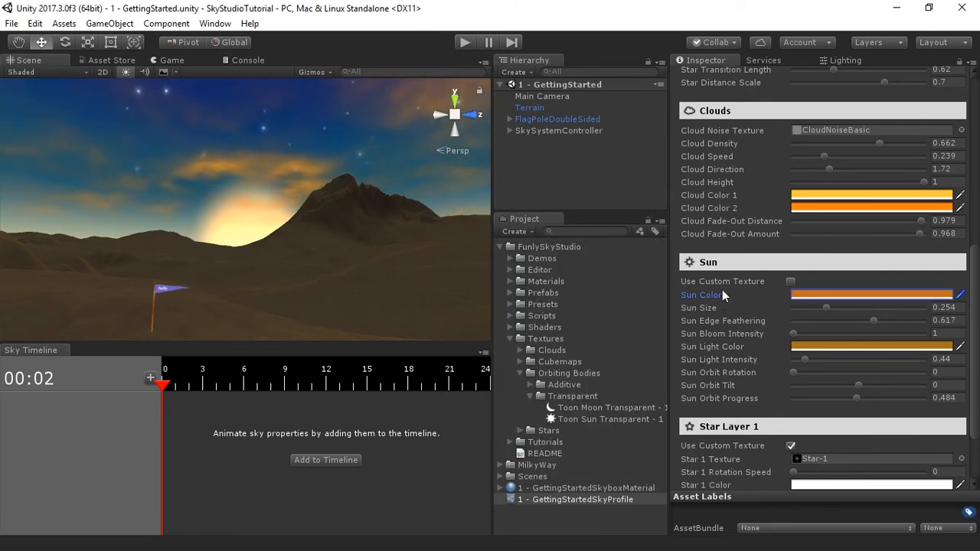
Set the Sun Edge Feathering to 0.743 and the Sun Size to 0.243.
left_click(696, 320)
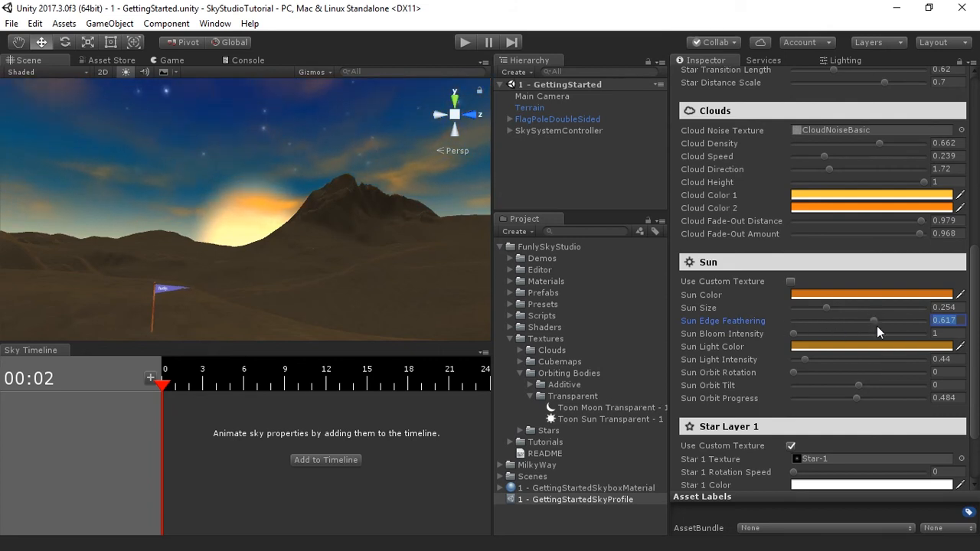
left_click_drag(871, 322, 926, 327)
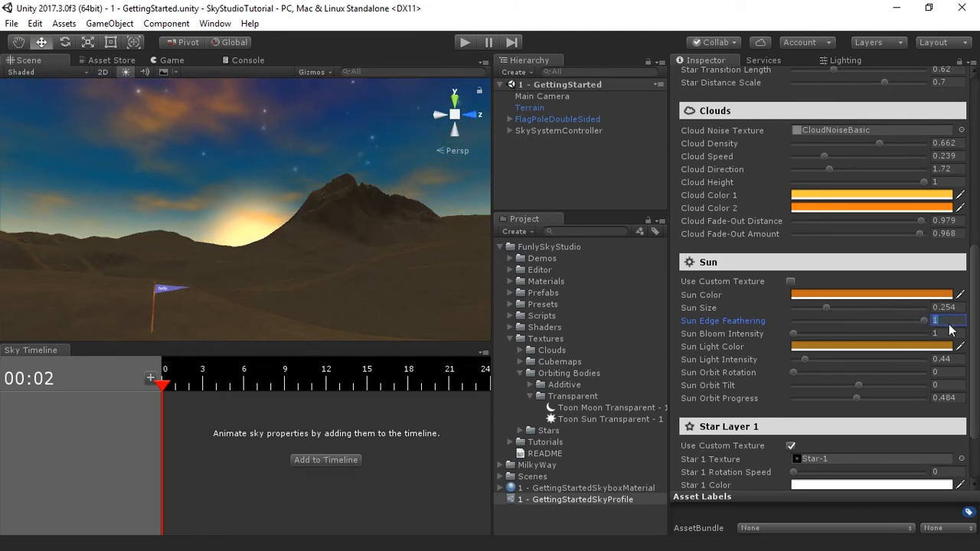
left_click_drag(924, 322, 888, 342)
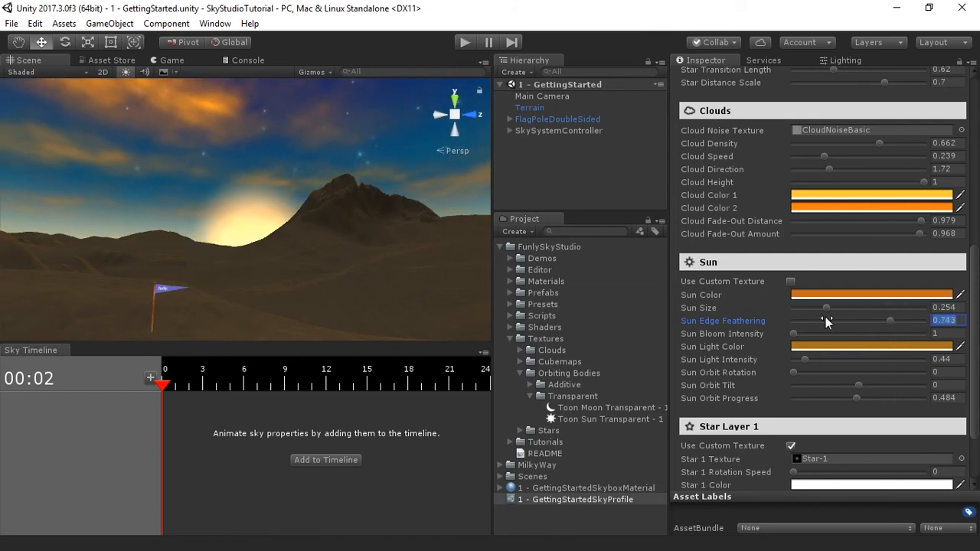
left_click(711, 309)
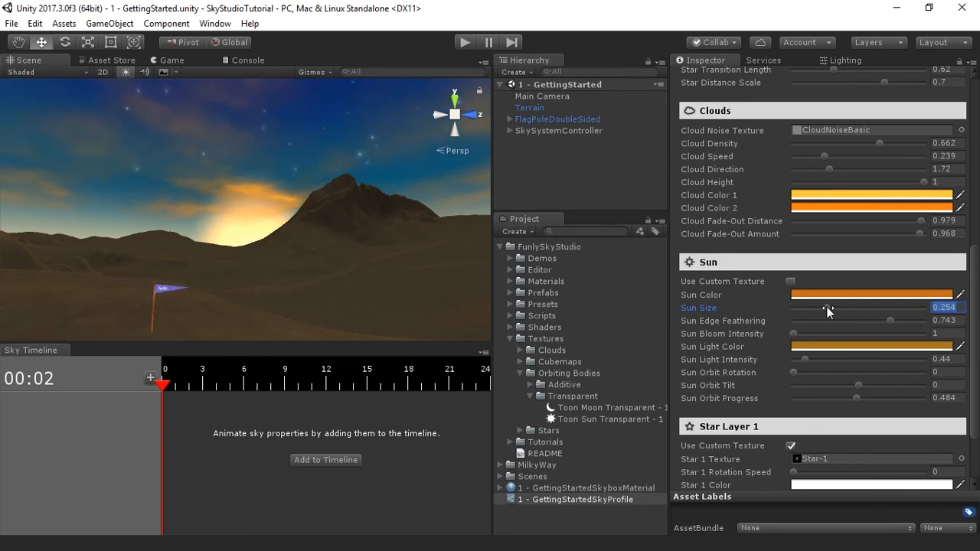
mouse_move(827, 308)
left_mouse_down()
mouse_move(901, 310)
mouse_move(809, 313)
mouse_move(858, 310)
mouse_move(824, 313)
left_mouse_up()
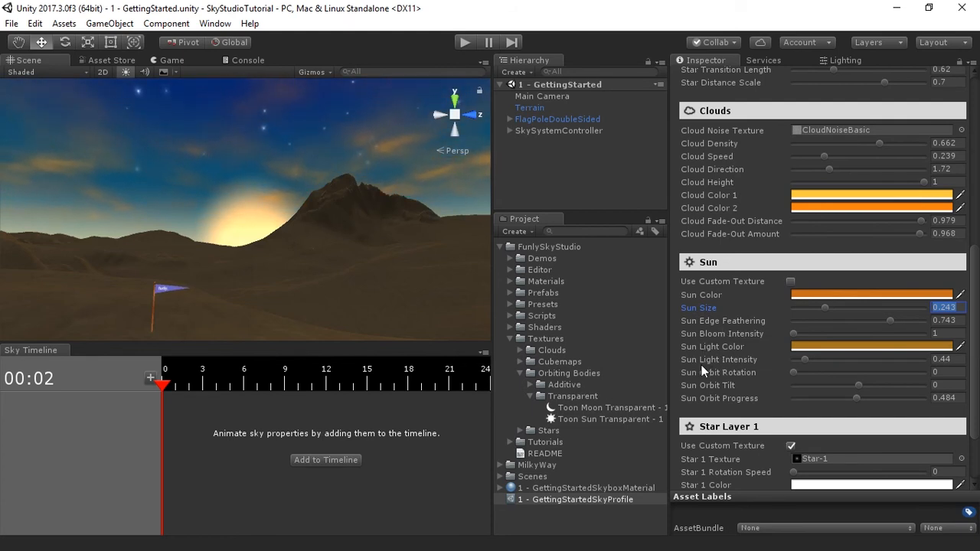
Try a Sun Orbit Tilt of -0.19 with a Sun Orbit Progress of 0.435, and restore them to 0 and 0.484.
left_click(711, 386)
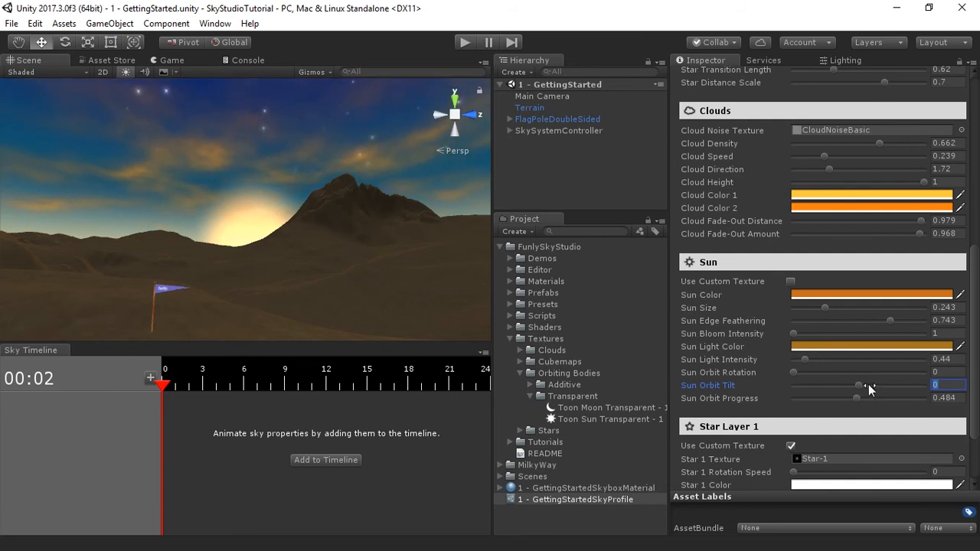
mouse_move(860, 389)
left_mouse_down()
mouse_move(845, 399)
mouse_move(862, 398)
mouse_move(848, 399)
left_mouse_up()
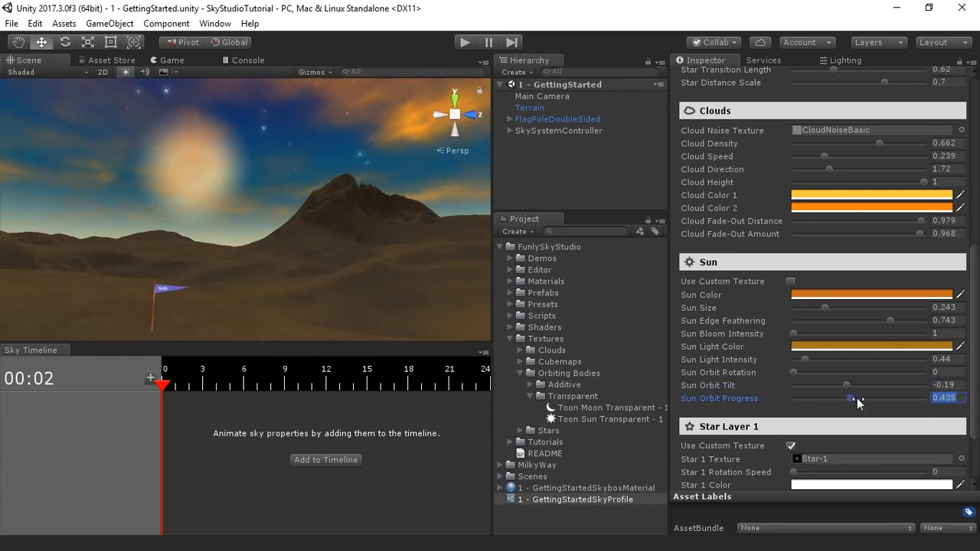
left_click(945, 385)
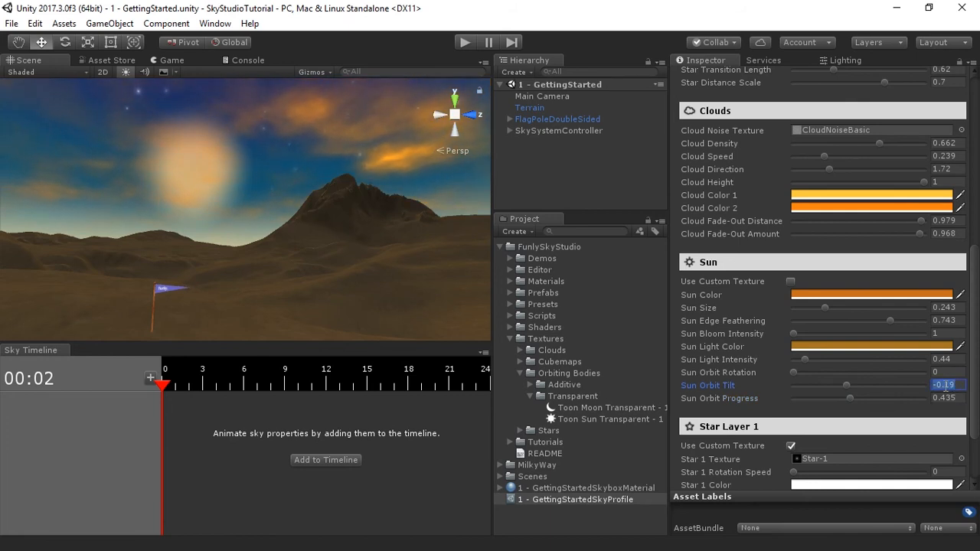
type("0")
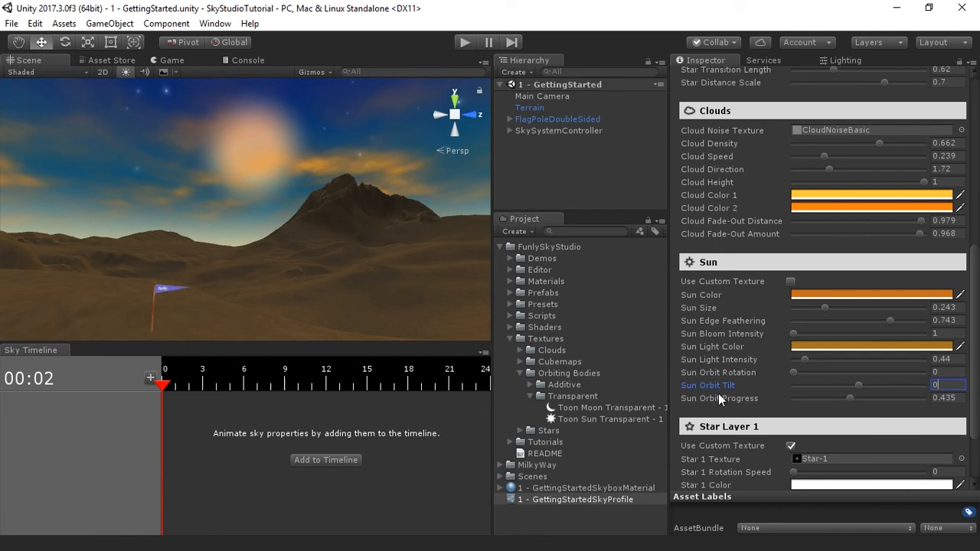
left_click_drag(850, 399, 856, 401)
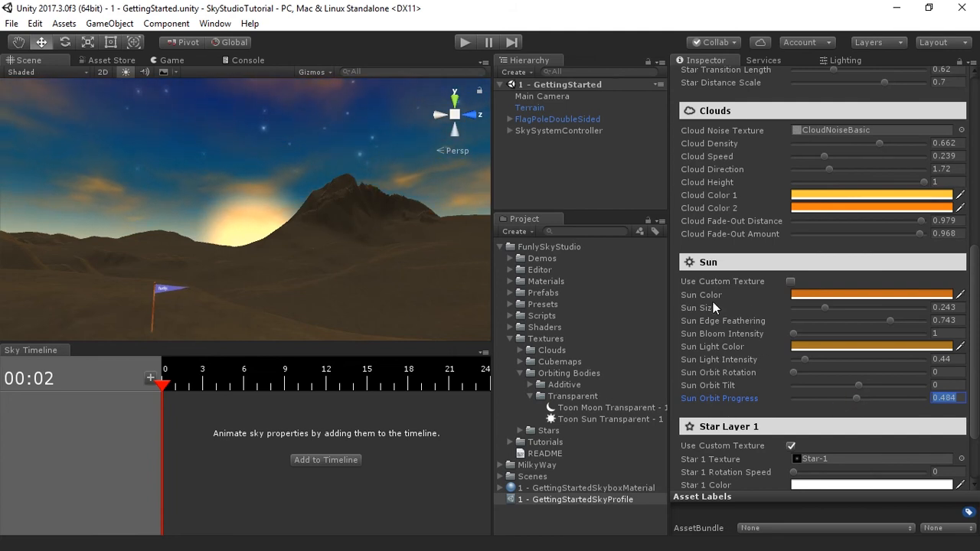
Save the scene and raise the sun above the horizon with a Sun Orbit Progress of 0.446.
key("ctrl+s")
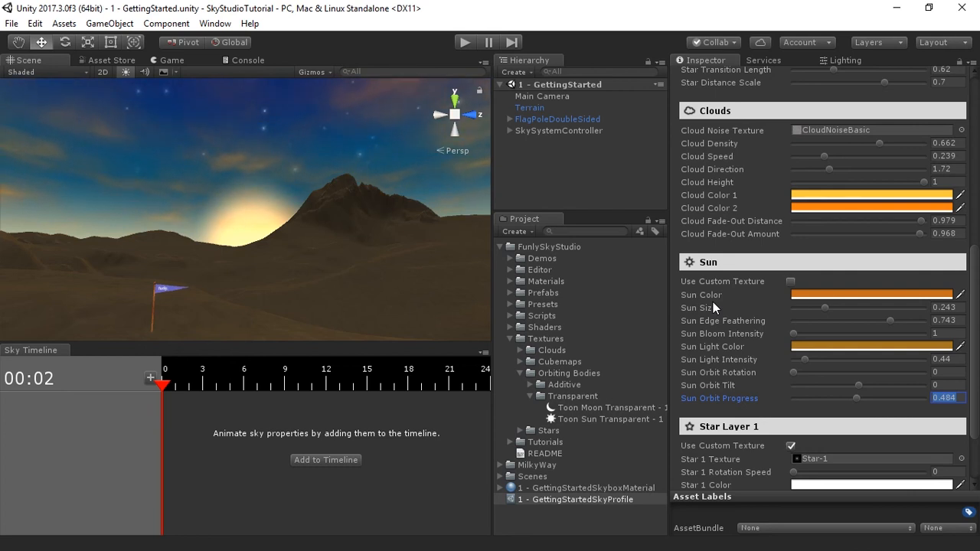
left_click_drag(860, 398, 854, 398)
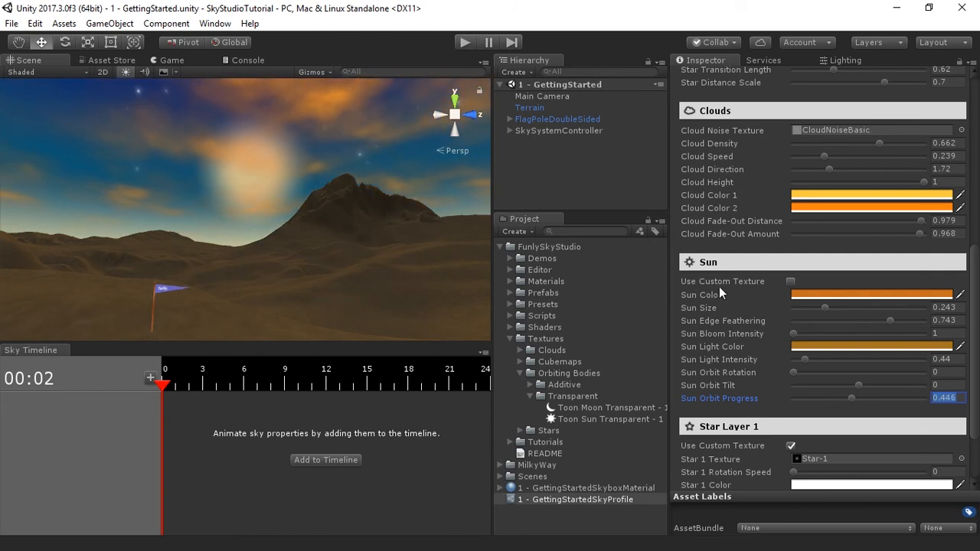
Give the sun a custom texture with alpha blending, using Toon Sun Transparent - 1 as the Sun Texture.
left_click(700, 283)
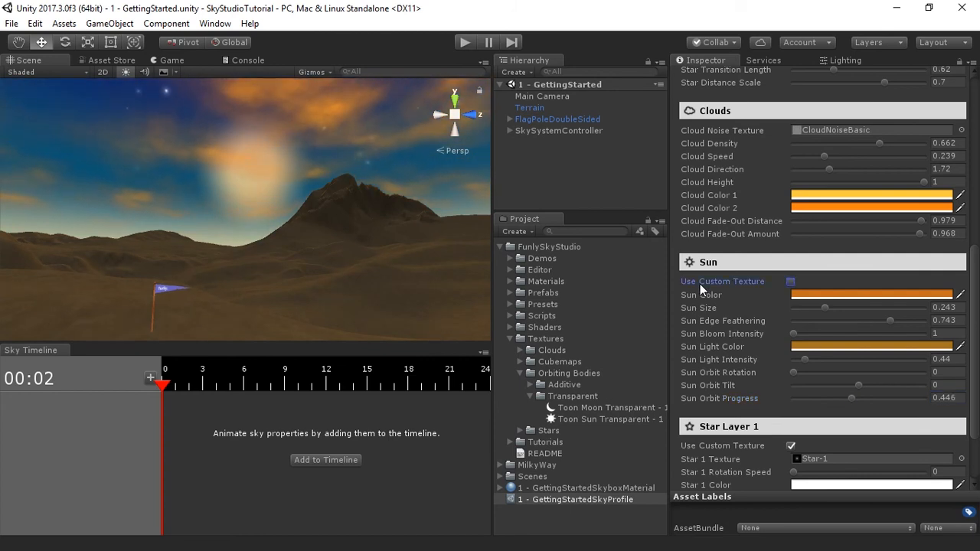
left_click(790, 282)
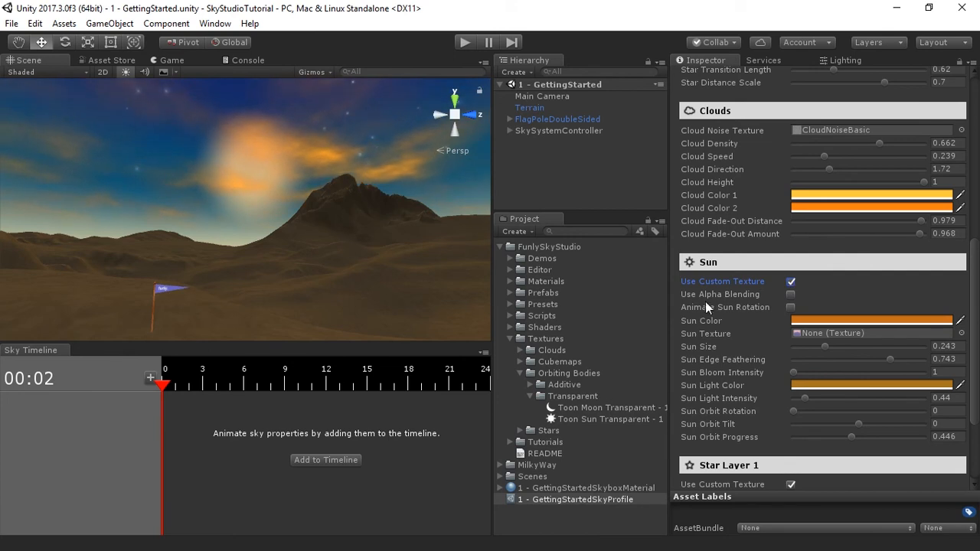
left_click(790, 294)
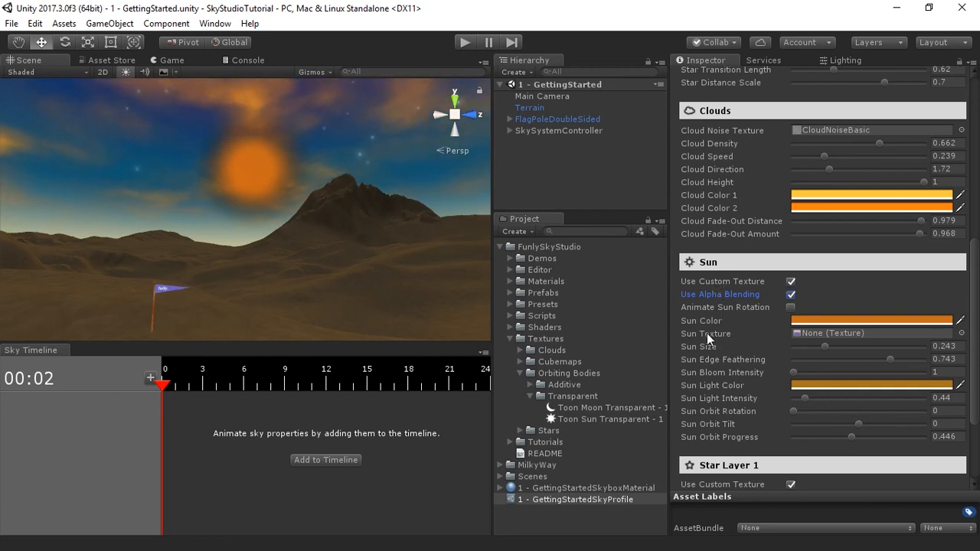
left_click(816, 331)
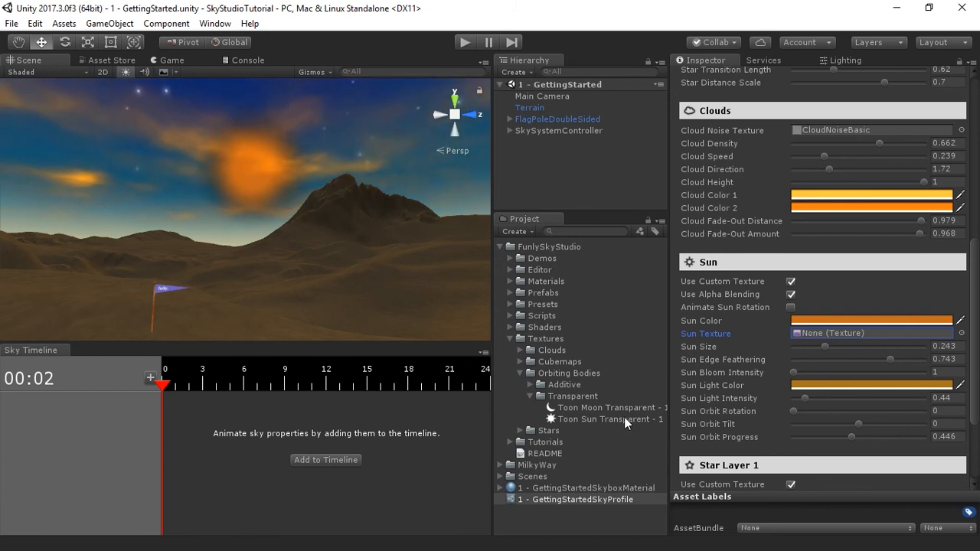
left_click_drag(577, 420, 819, 331)
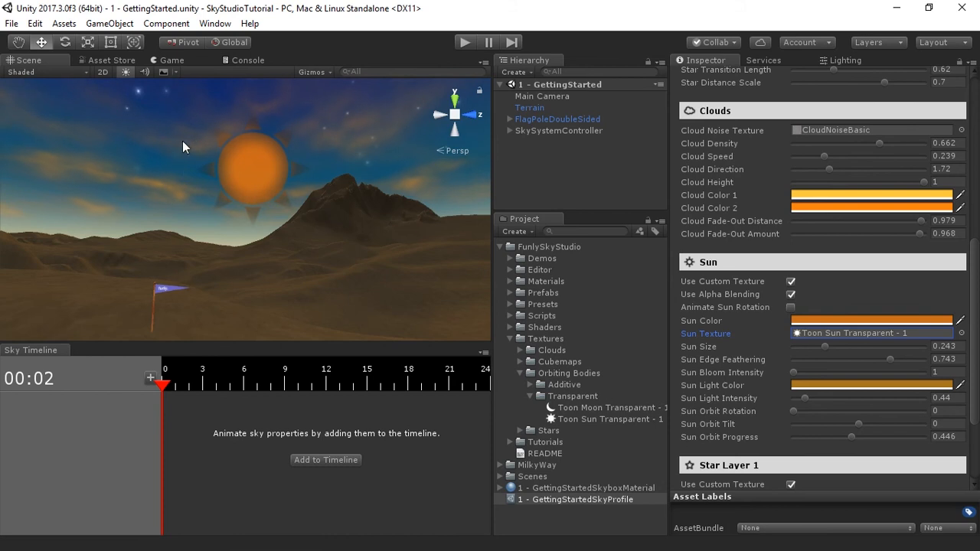
Change the Sun Color to bright yellow, hex FBFF00FF.
left_click(822, 320)
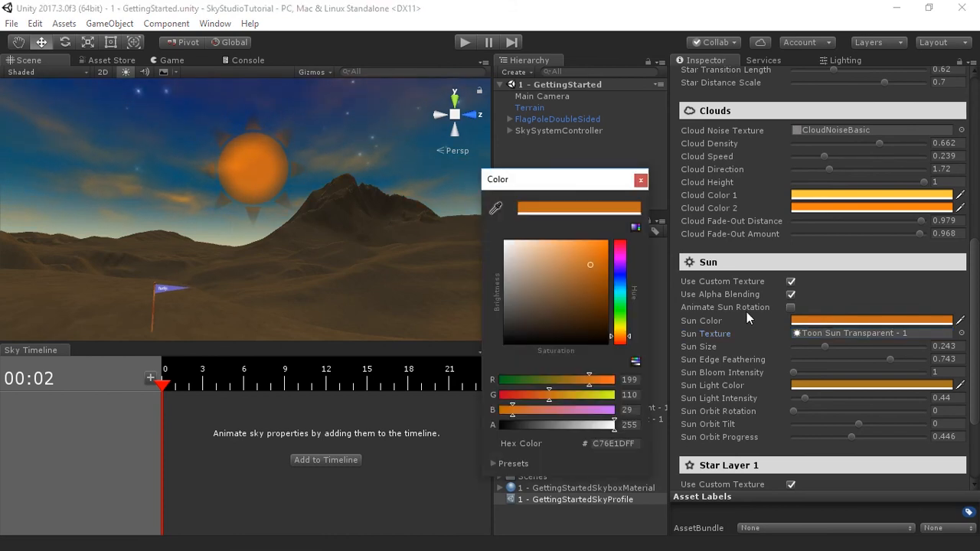
left_click(621, 327)
mouse_move(601, 253)
left_mouse_down()
mouse_move(593, 237)
mouse_move(608, 231)
left_mouse_up()
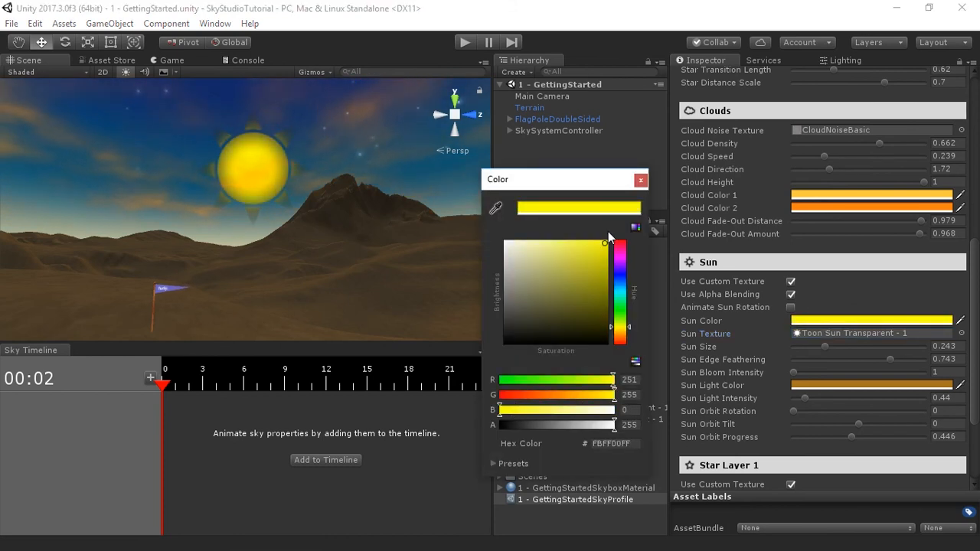
left_click(641, 181)
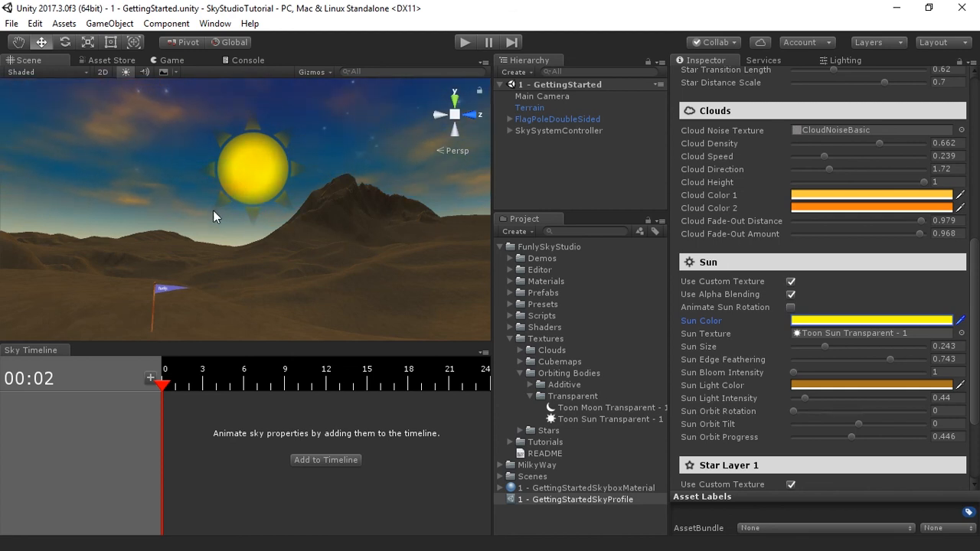
Set the Sun Edge Feathering to 0 and animate the sun's rotation with a Sun Rotation Speed of 0.16.
left_click(739, 359)
left_click_drag(888, 357, 760, 370)
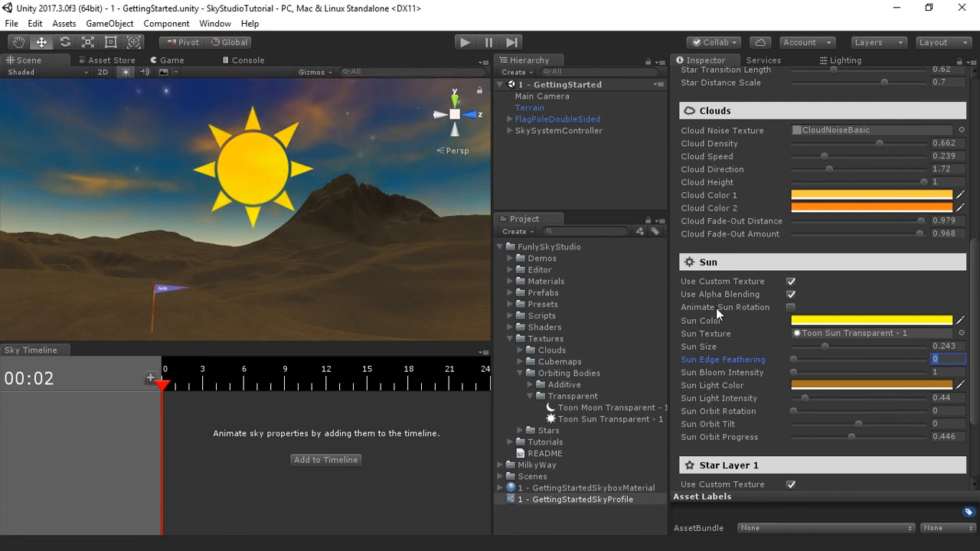
left_click(791, 309)
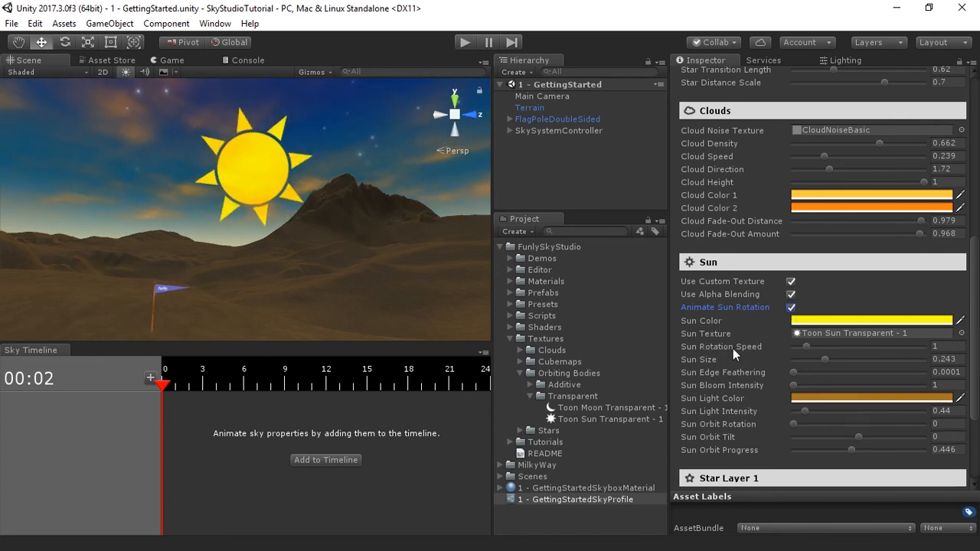
left_click_drag(798, 350, 795, 347)
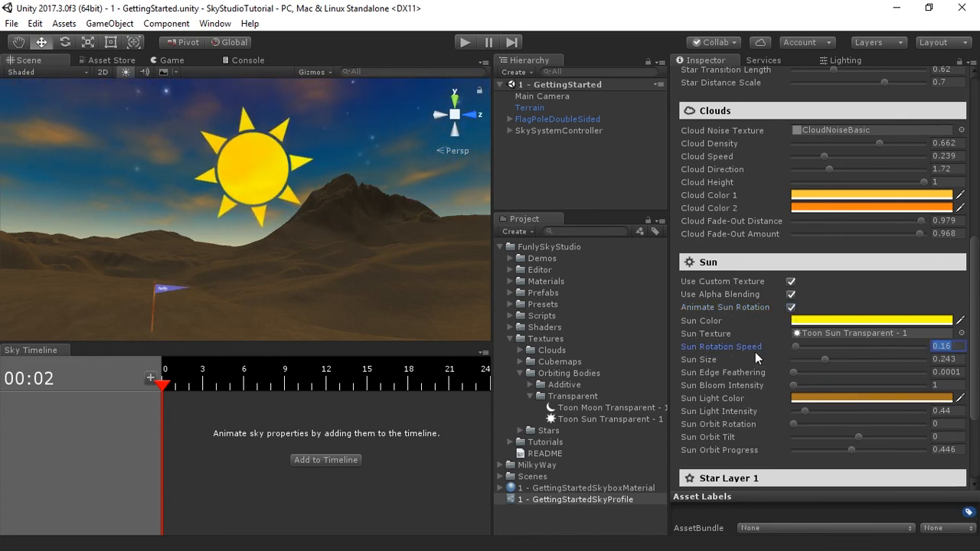